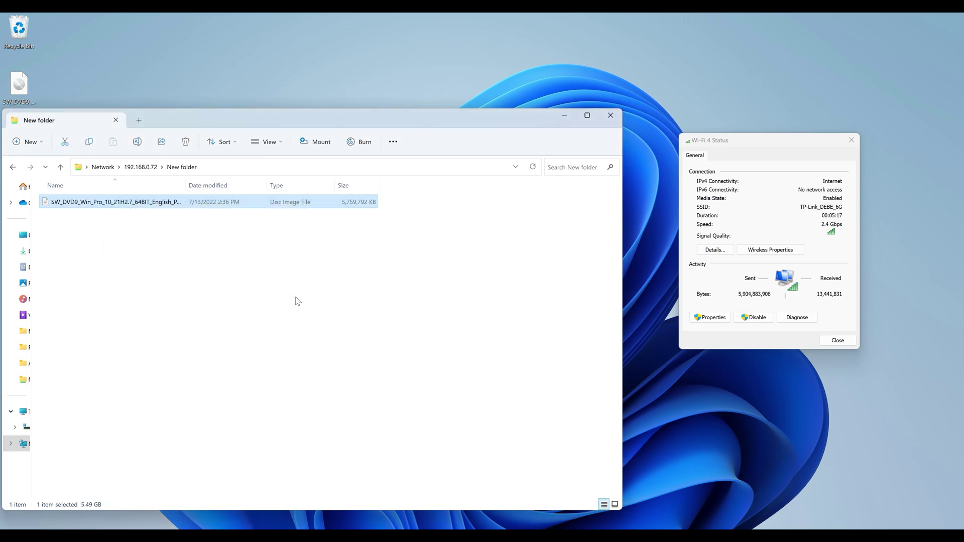
# Copy the Windows 10 Pro disc image from the desktop into New folder on the network computer 192.168.0.72.
pyautogui.press('Return')
pyautogui.click(556, 289)
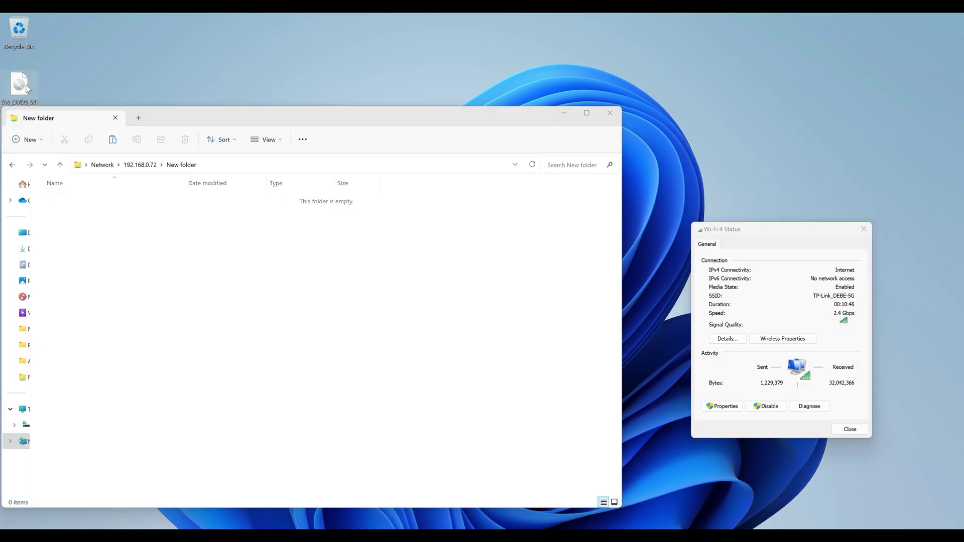
pyautogui.moveTo(28, 89); pyautogui.dragTo(299, 263)
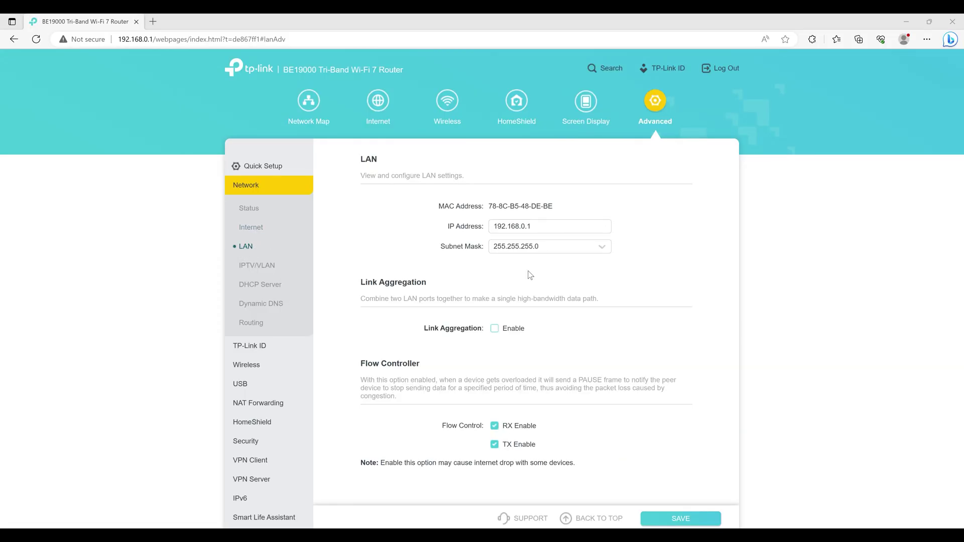
# Enable link aggregation in the LAN settings, try LACP mode, and set the mode to Static LAG for LAN 2 and LAN 3.
pyautogui.click(496, 329)
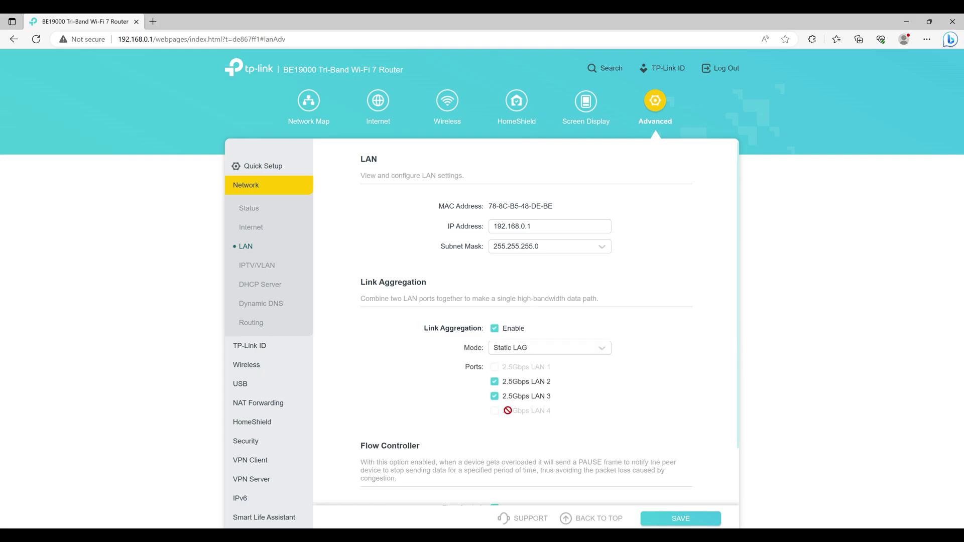
pyautogui.click(510, 395)
pyautogui.click(567, 349)
pyautogui.click(545, 386)
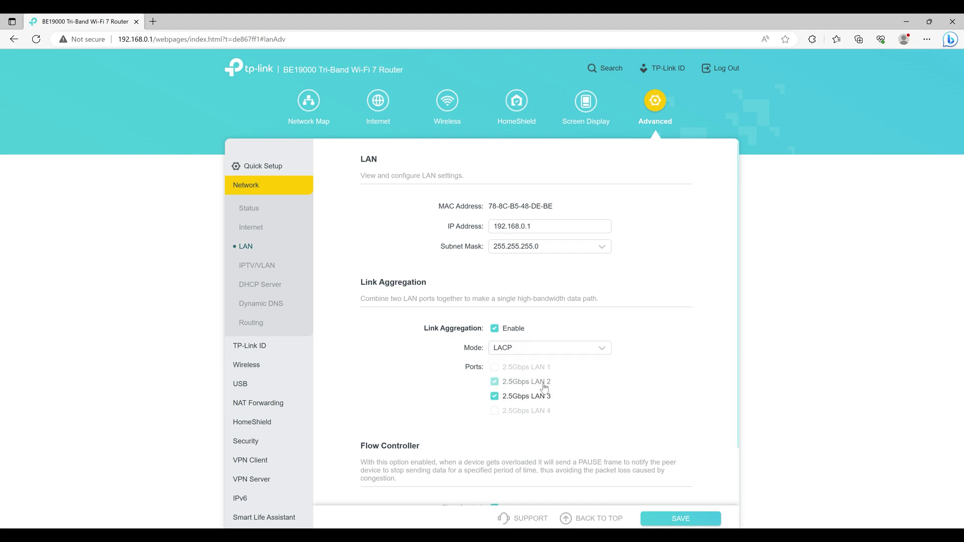
pyautogui.click(556, 348)
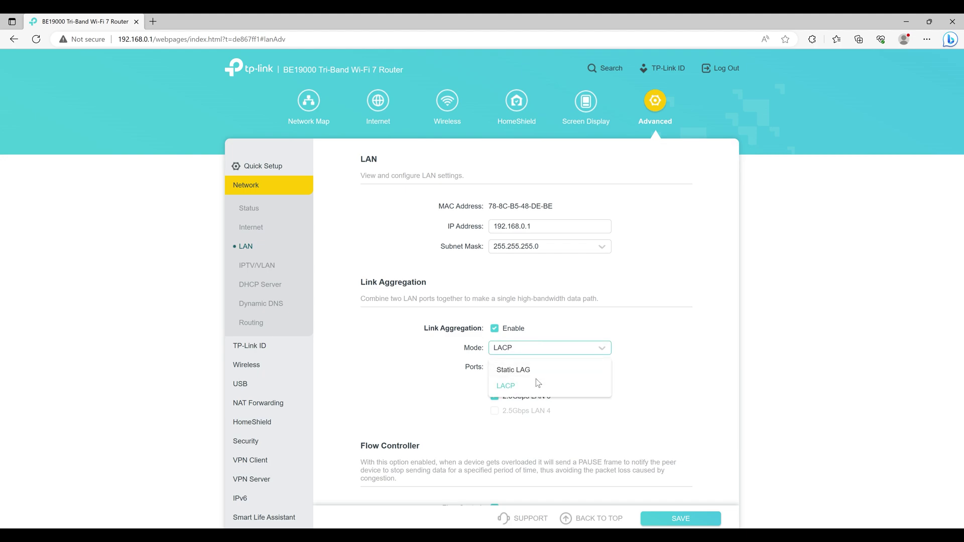
pyautogui.click(536, 372)
pyautogui.scroll(-2, 637, 384)
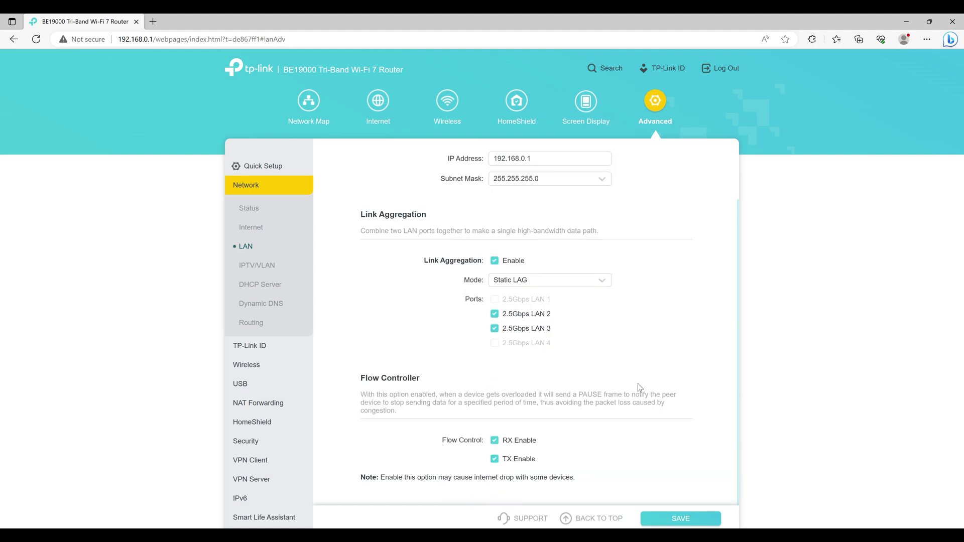
pyautogui.scroll(2, 638, 384)
pyautogui.scroll(-2, 638, 383)
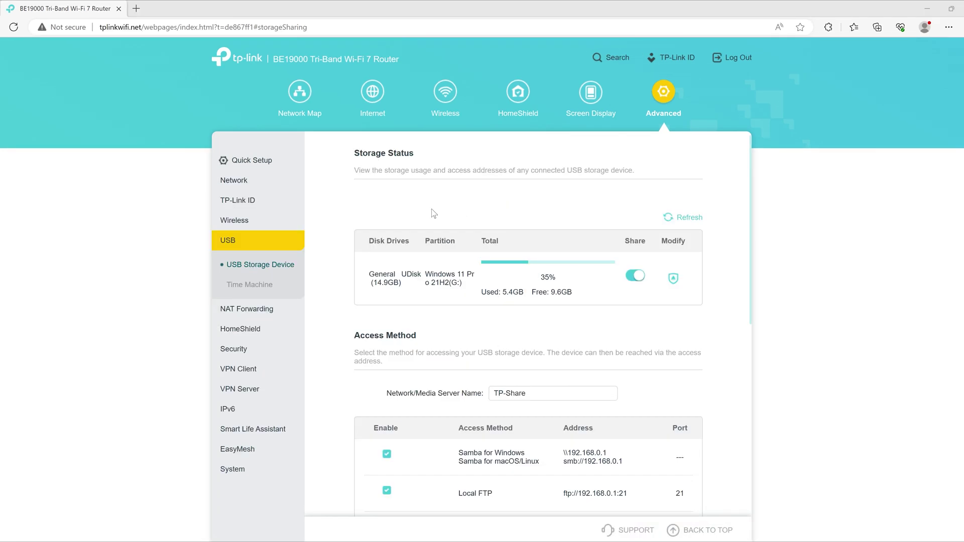
# Examine the USB storage device's status and its Samba and FTP access methods.
pyautogui.scroll(-2, 579, 330)
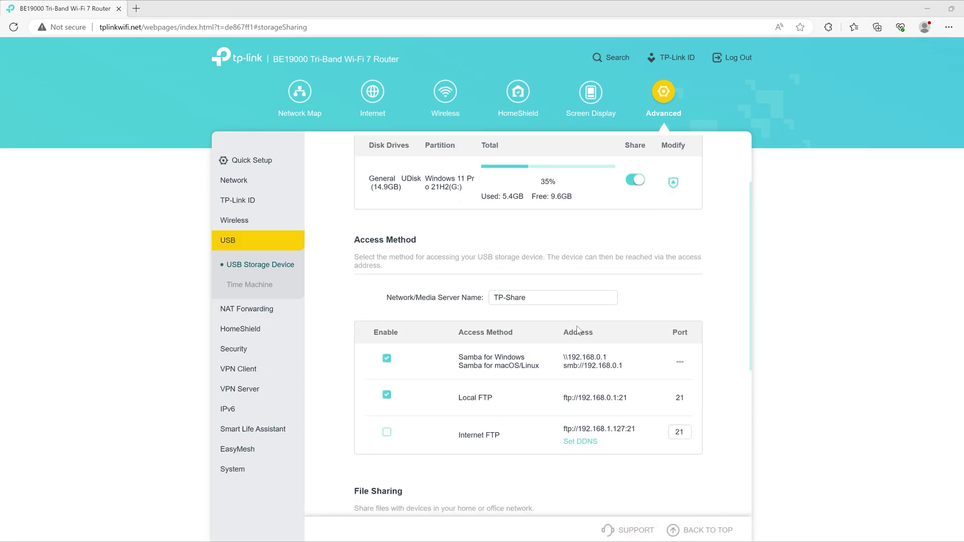
pyautogui.scroll(-3, 576, 315)
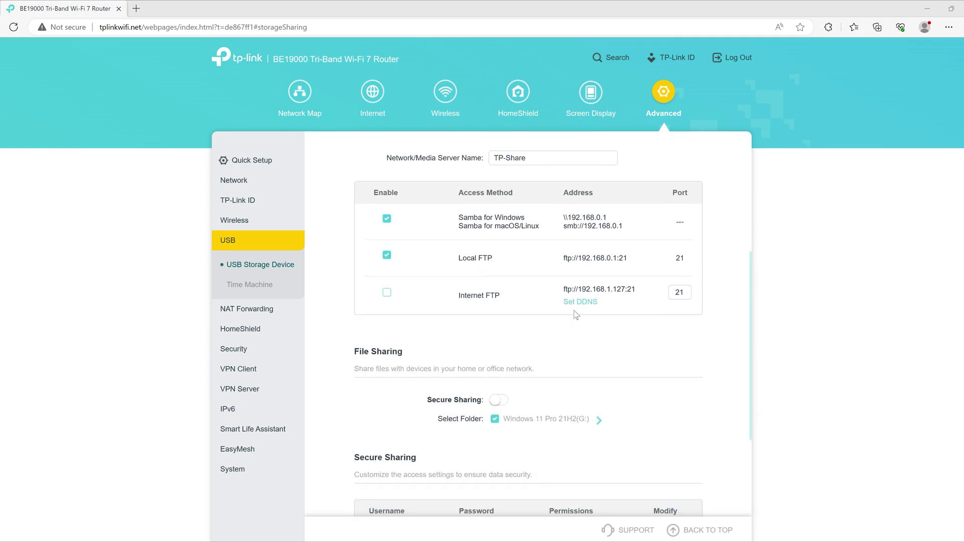
pyautogui.scroll(-3, 576, 315)
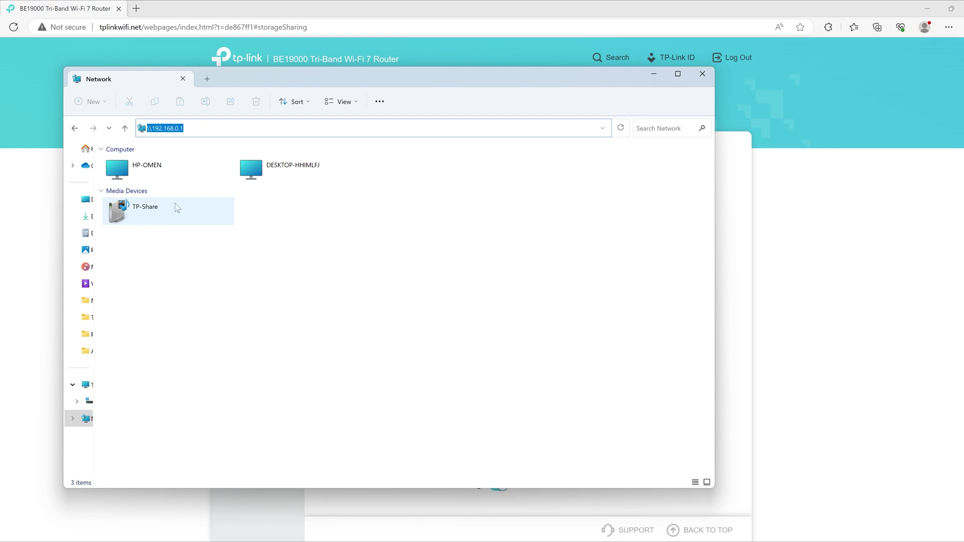
# Return to the router's USB storage page and review the file, secure and media sharing settings, including the shared folder selection.
pyautogui.click(753, 272)
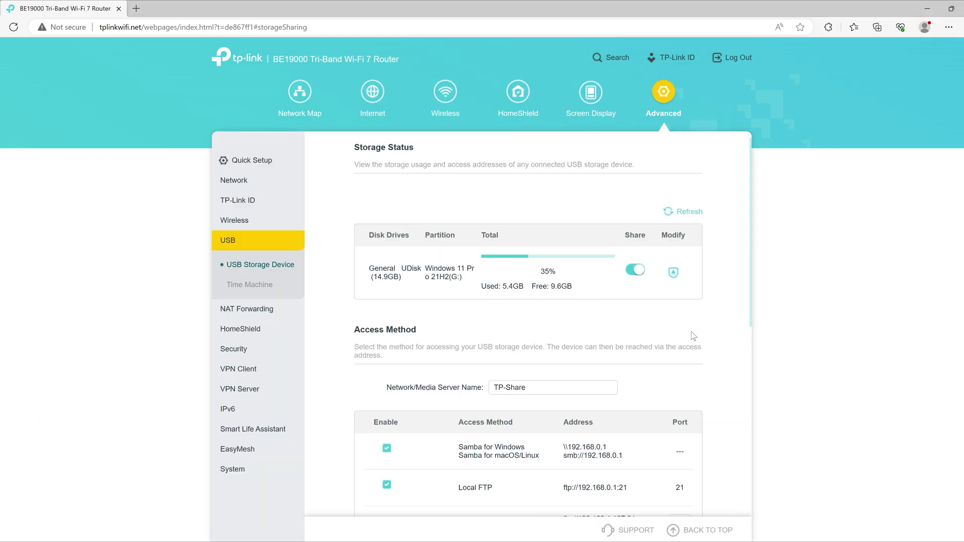
pyautogui.scroll(-6, 693, 324)
pyautogui.scroll(-2, 694, 324)
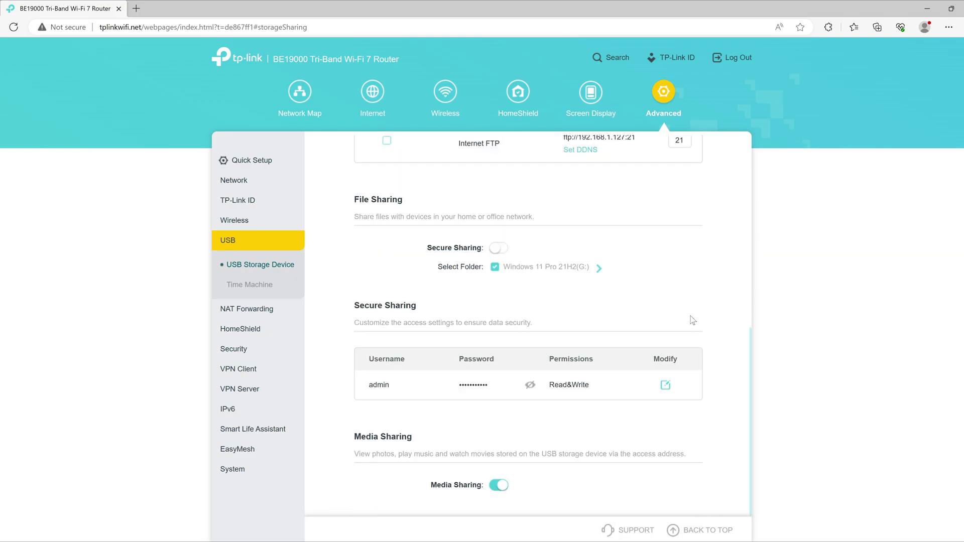
pyautogui.click(599, 269)
pyautogui.click(599, 269)
pyautogui.scroll(6, 515, 236)
pyautogui.scroll(2, 515, 237)
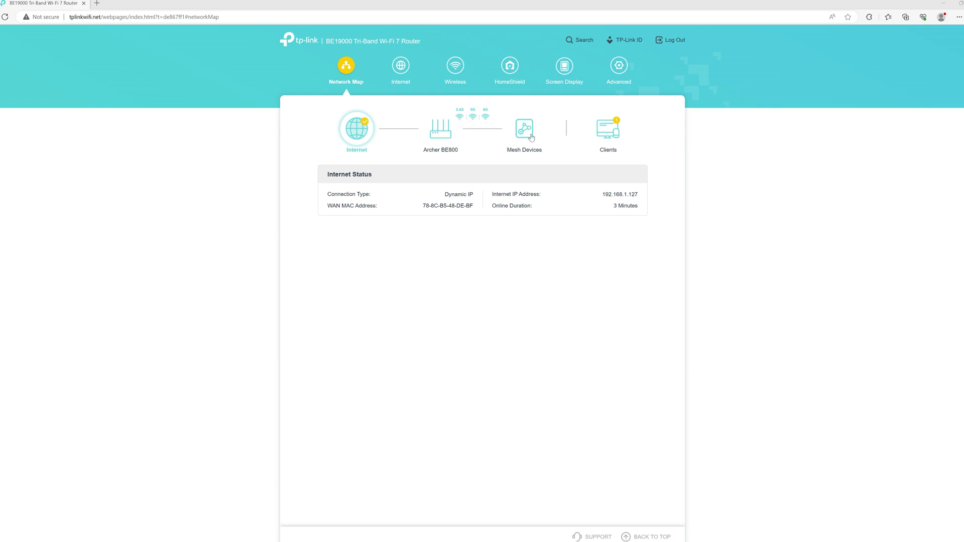
# Review the internet port settings and the wireless options for OFDMA/MU-MIMO, 2.4GHz channel width and 2.4GHz channel.
pyautogui.click(399, 74)
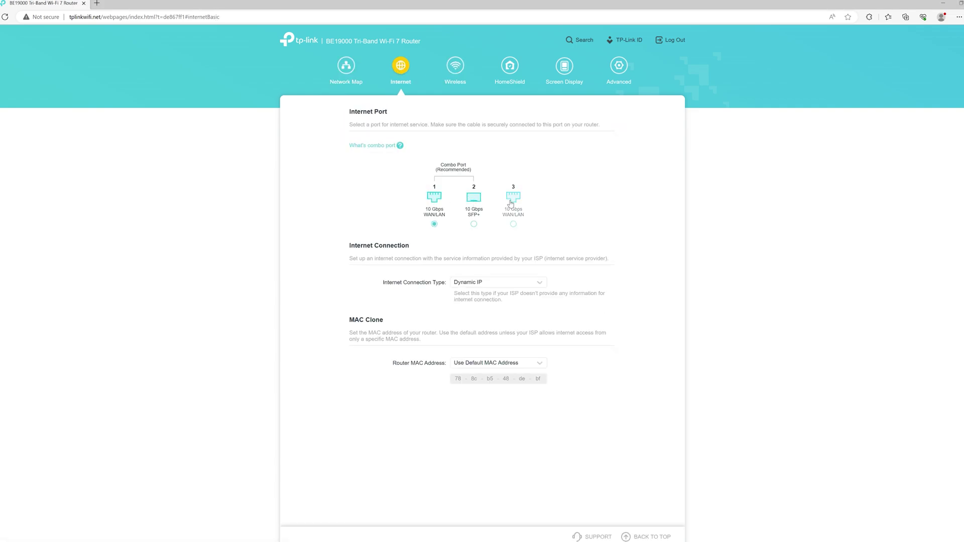
pyautogui.click(460, 69)
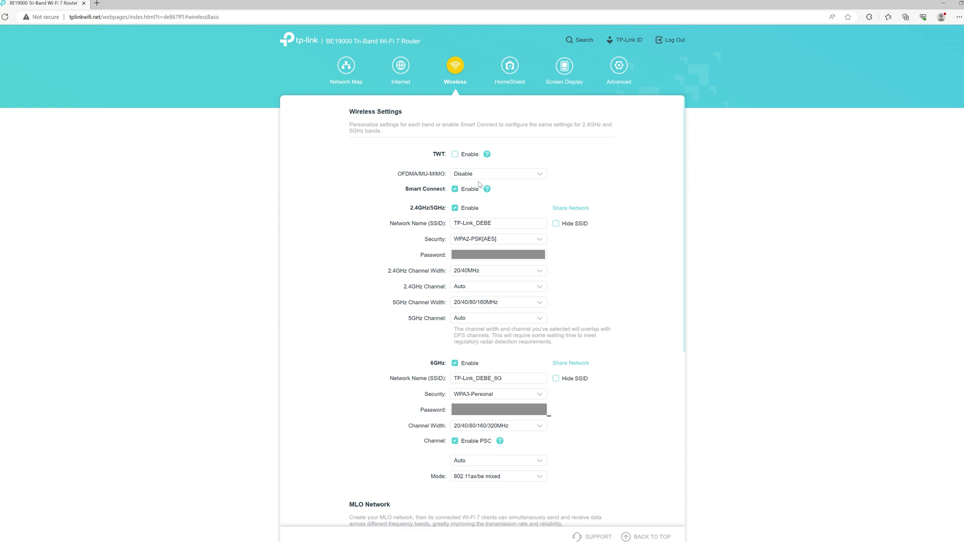
pyautogui.click(509, 178)
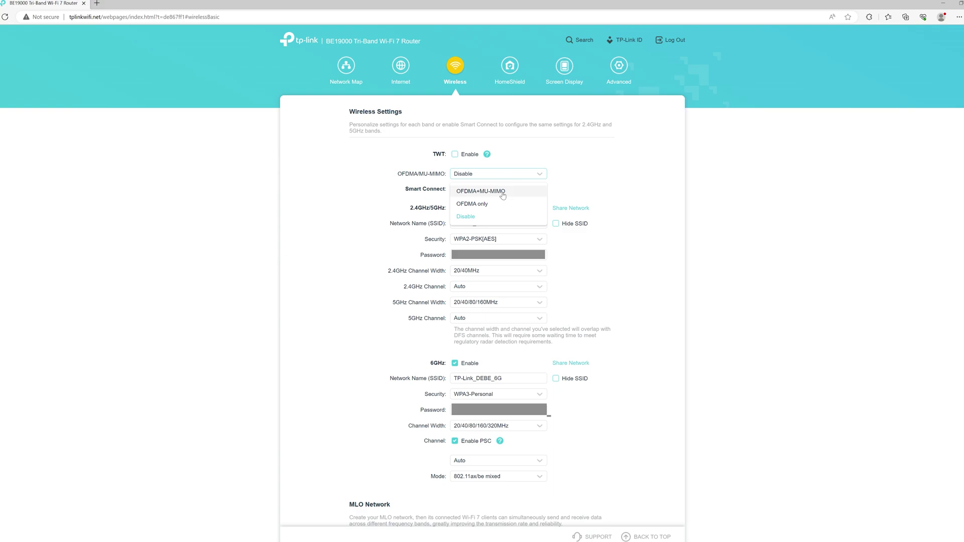
pyautogui.click(569, 158)
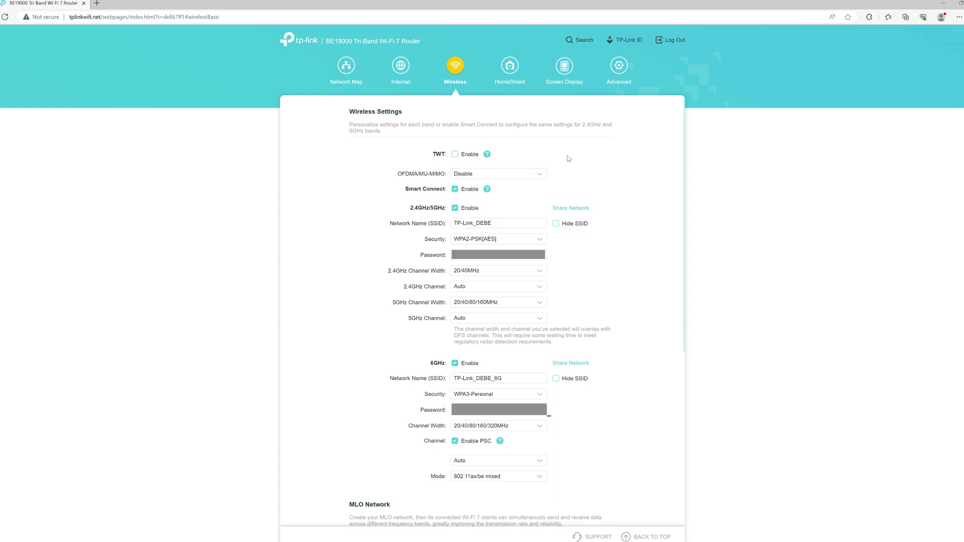
pyautogui.click(537, 274)
pyautogui.click(547, 286)
pyautogui.click(536, 289)
pyautogui.click(541, 301)
# Look through the HomeShield pages for parental controls, QoS and more features, and view the screen display settings.
pyautogui.click(510, 66)
pyautogui.click(307, 132)
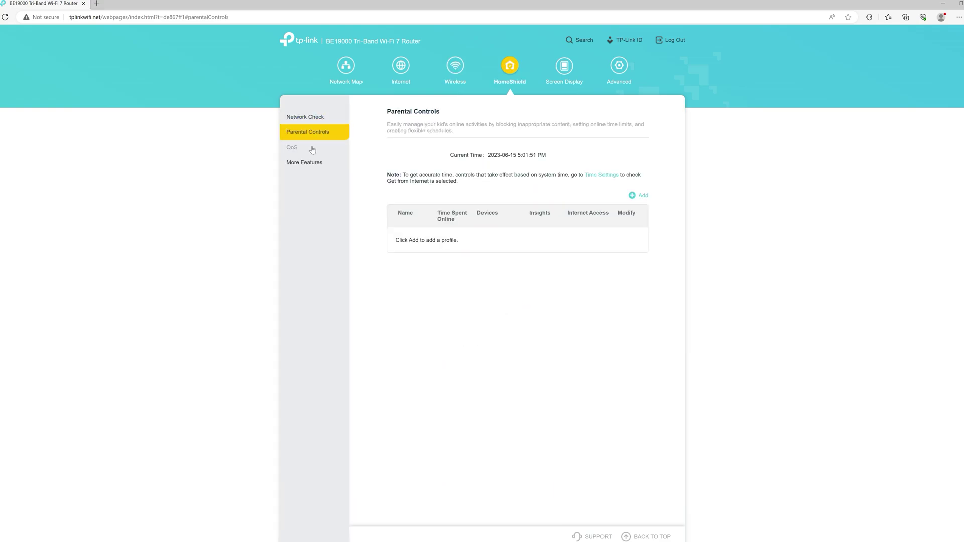
pyautogui.click(311, 147)
pyautogui.click(307, 162)
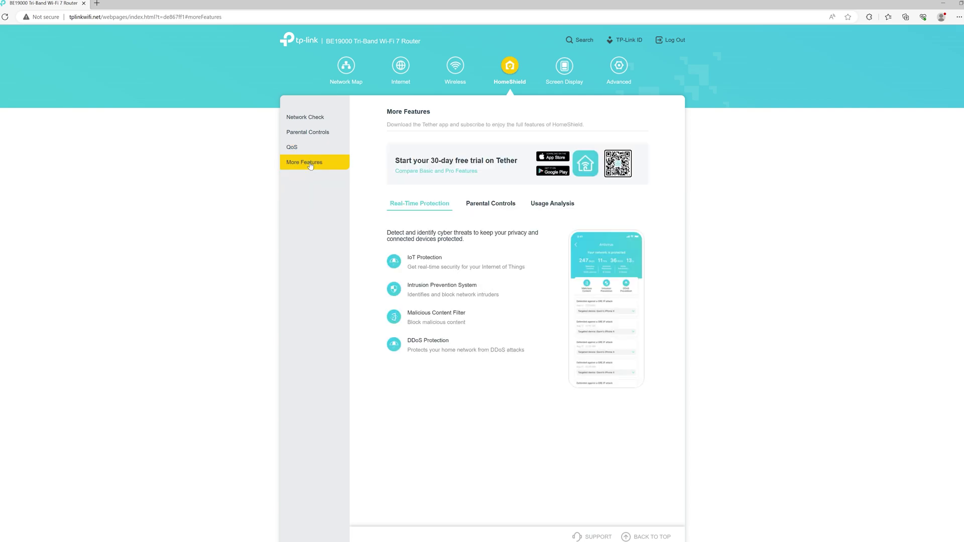
pyautogui.click(565, 66)
# Examine the advanced network pages covering status, internet, LAN, IPTV/VLAN, DHCP server, dynamic DNS and routing, plus the TP-Link ID page.
pyautogui.click(619, 66)
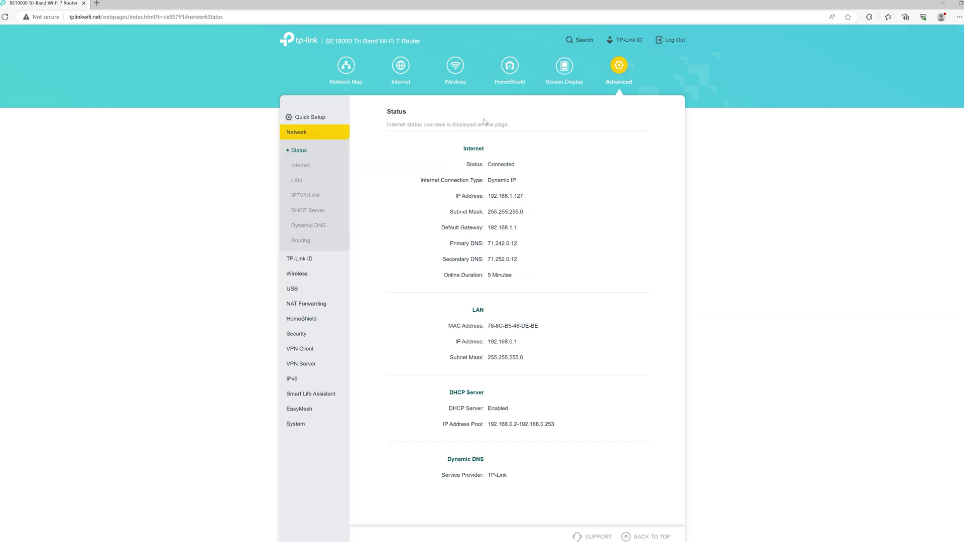
pyautogui.click(300, 166)
pyautogui.click(296, 180)
pyautogui.click(305, 195)
pyautogui.click(307, 210)
pyautogui.click(307, 226)
pyautogui.click(300, 240)
pyautogui.click(299, 259)
# Review the advanced wireless pages for guest network, IoT network and additional settings, and the USB storage and Time Machine pages.
pyautogui.click(297, 163)
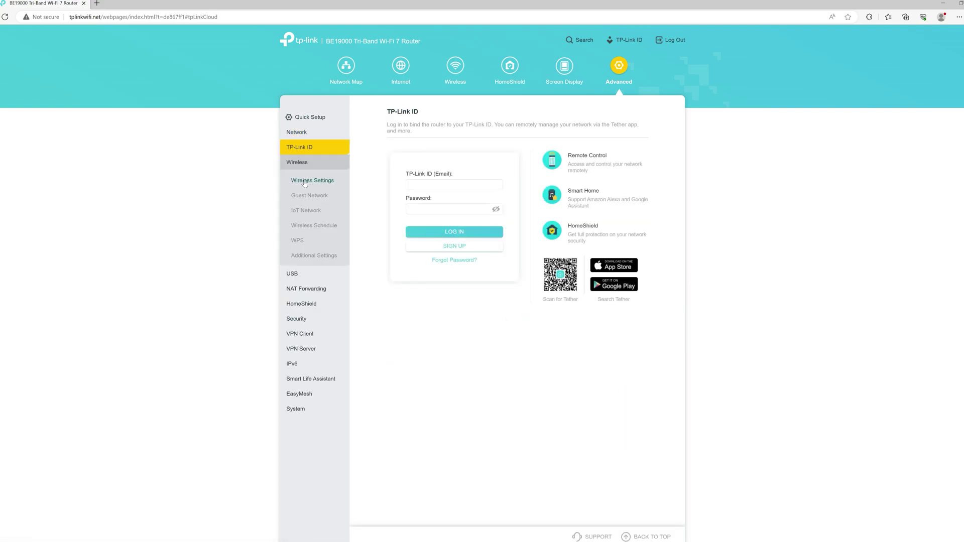
pyautogui.click(309, 196)
pyautogui.click(306, 211)
pyautogui.click(304, 256)
pyautogui.click(292, 274)
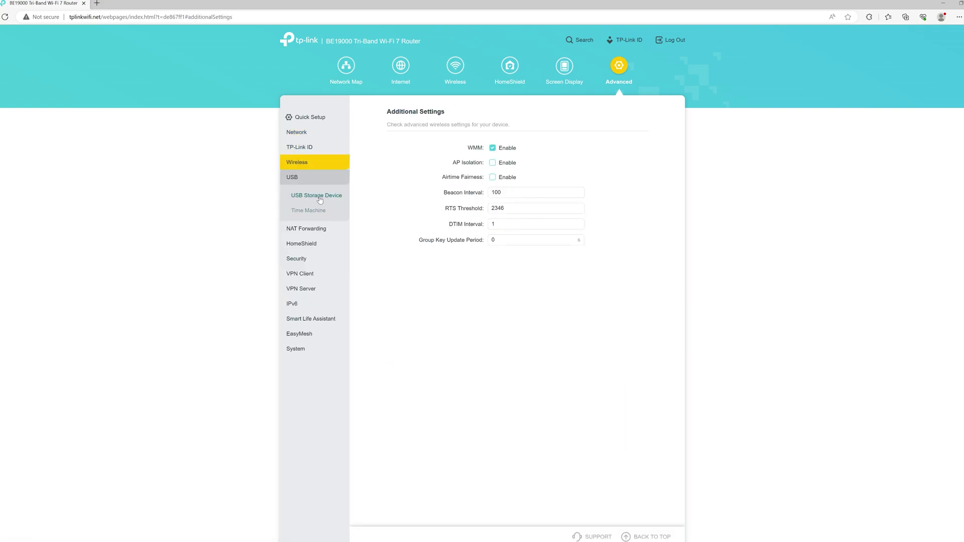
pyautogui.scroll(-3, 556, 214)
pyautogui.click(308, 211)
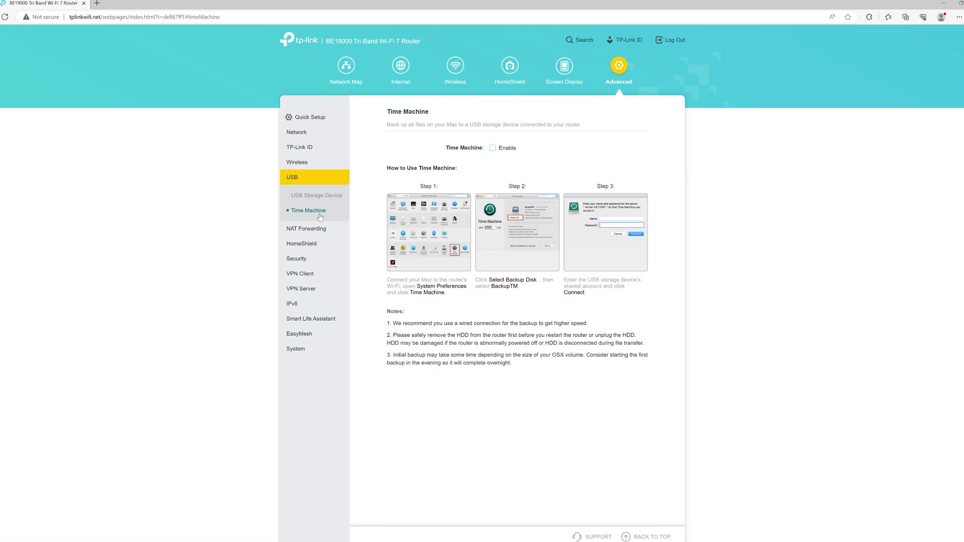
# Look through the NAT forwarding pages including DMZ, and the security pages for access control, ALG and device isolation.
pyautogui.click(309, 228)
pyautogui.click(309, 225)
pyautogui.click(297, 256)
pyautogui.click(297, 288)
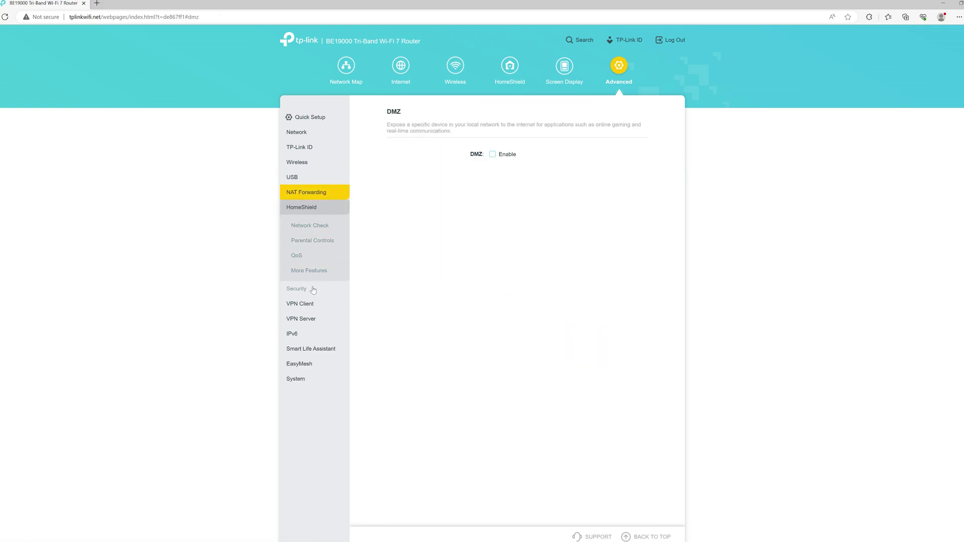
pyautogui.click(310, 256)
pyautogui.click(296, 286)
pyautogui.click(310, 300)
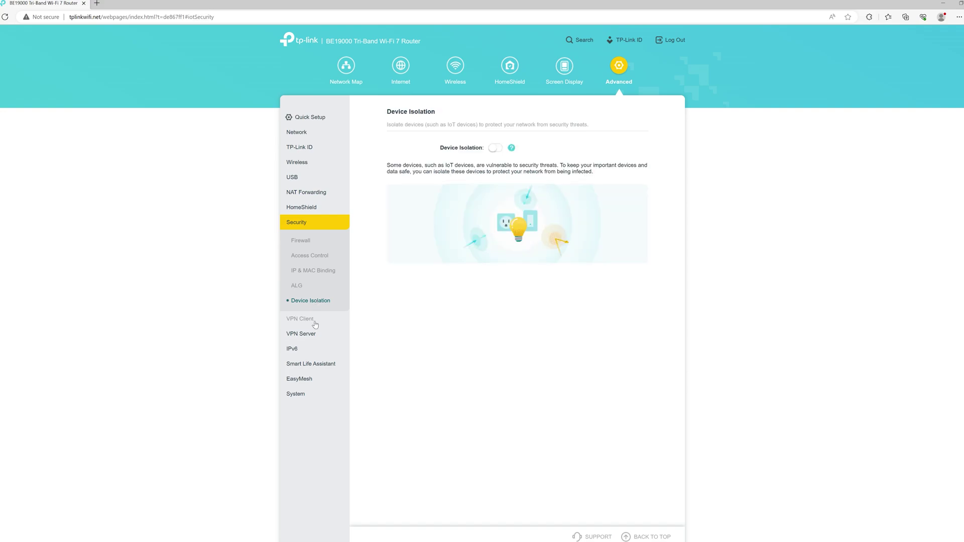
# Examine the VPN client page and the VPN server pages for PPTP, L2TP/IPSec and connections.
pyautogui.click(306, 319)
pyautogui.click(297, 268)
pyautogui.click(306, 252)
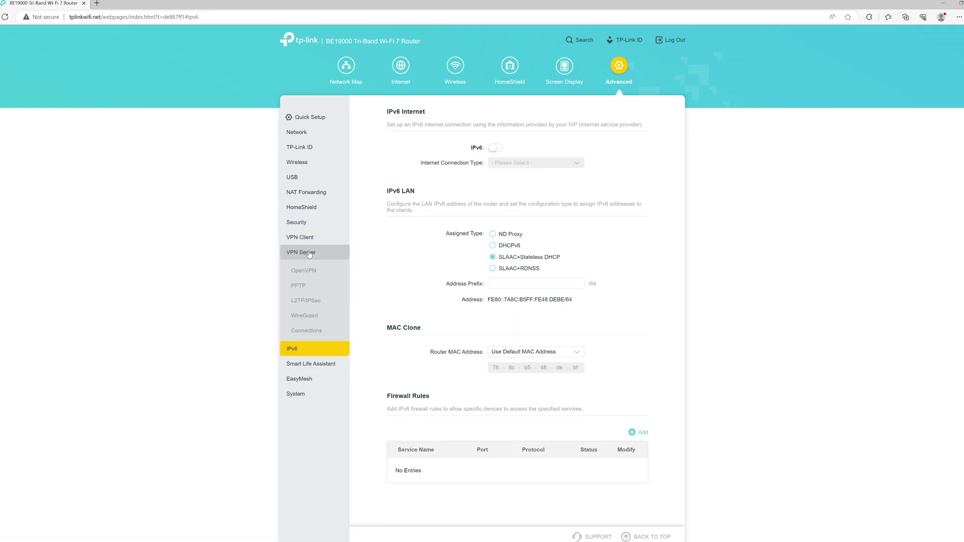
pyautogui.click(299, 285)
pyautogui.click(306, 300)
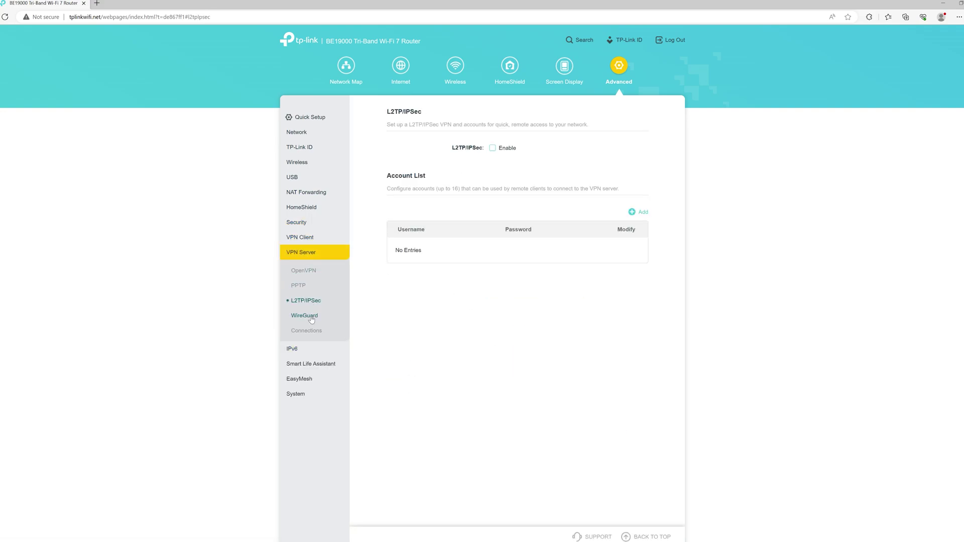
pyautogui.click(307, 330)
# Enable IPv6 in the router's IPv6 internet settings.
pyautogui.click(293, 350)
pyautogui.click(495, 150)
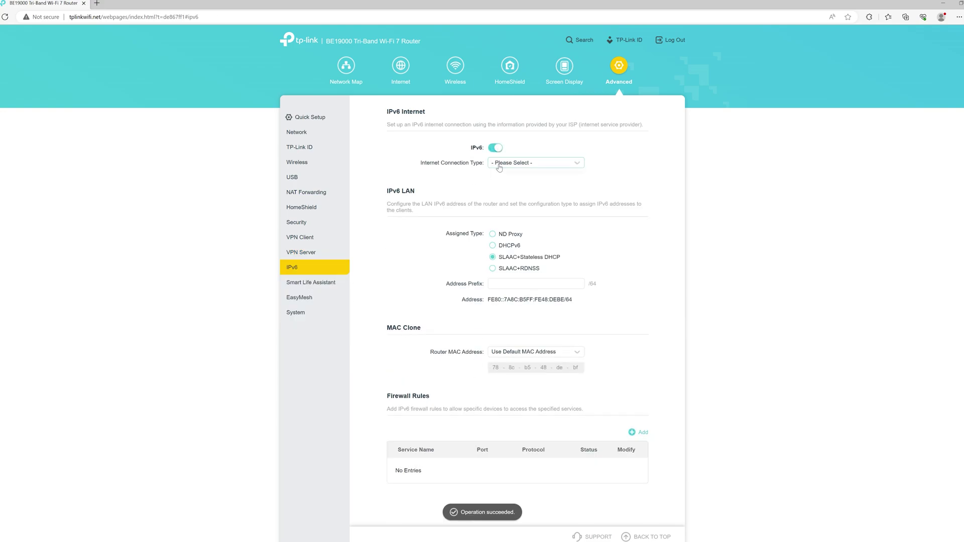
# Review the Alexa and Google Assistant pages of the smart life assistant and the EasyMesh settings.
pyautogui.click(311, 282)
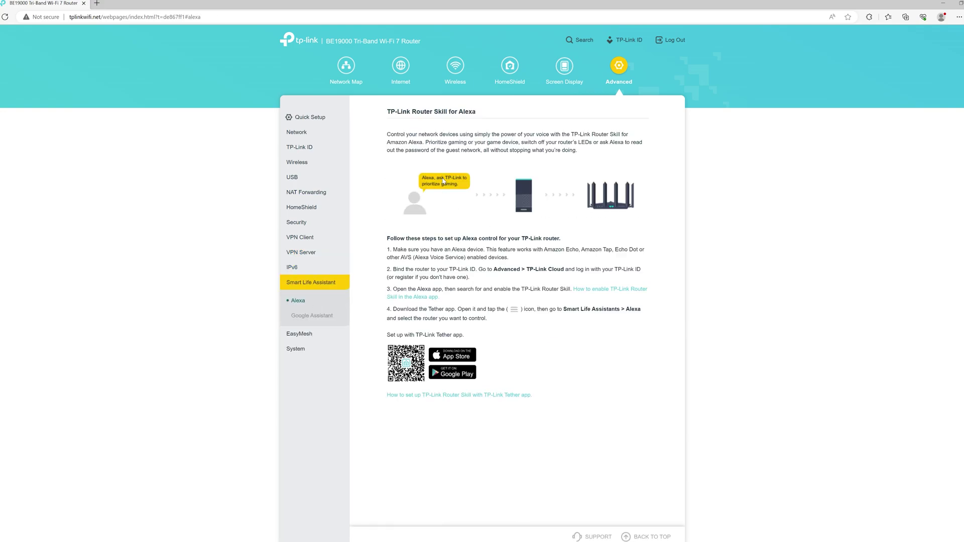
pyautogui.click(312, 315)
pyautogui.click(300, 333)
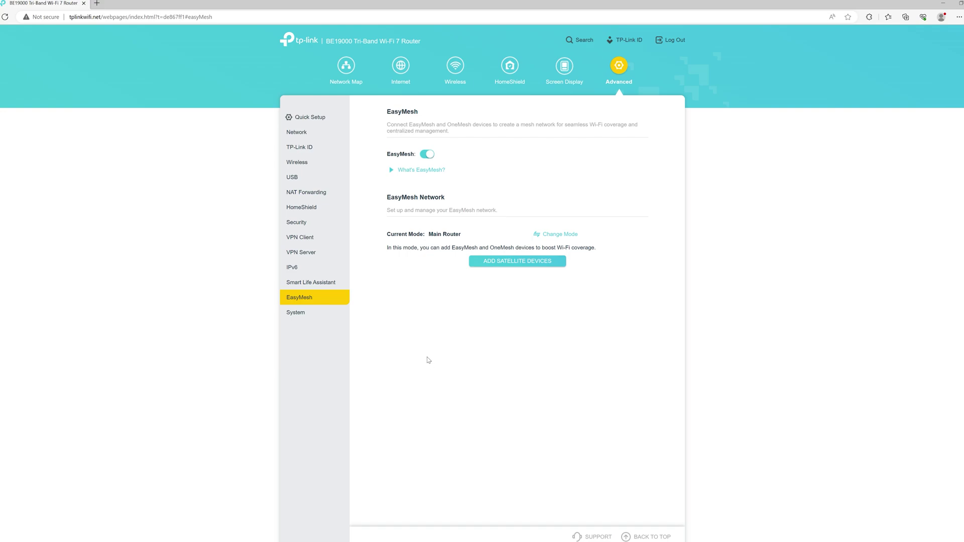
# Look through the system pages, including backup, system log, time, reboot, LED control, operation mode and about, and return to the network map.
pyautogui.click(316, 314)
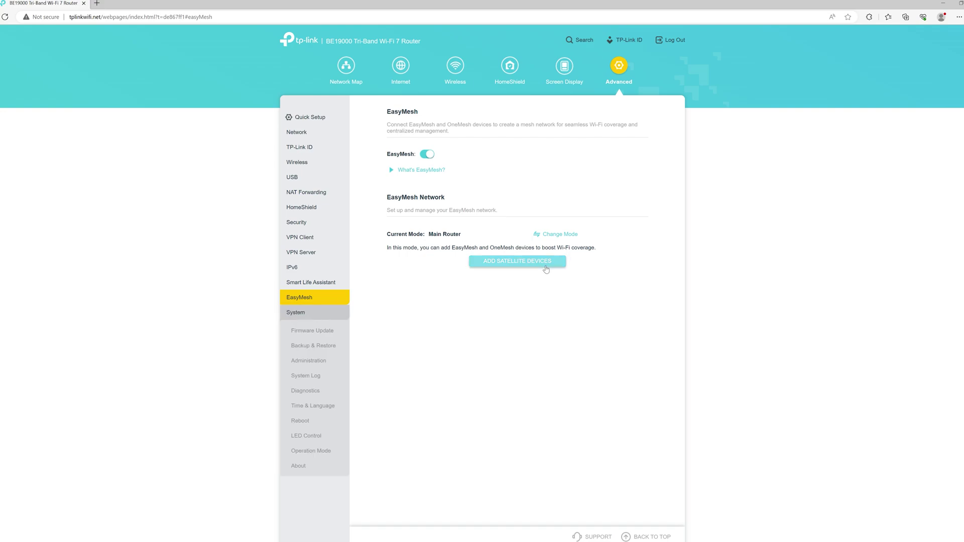
pyautogui.click(315, 347)
pyautogui.click(307, 376)
pyautogui.click(313, 406)
pyautogui.click(300, 421)
pyautogui.click(306, 435)
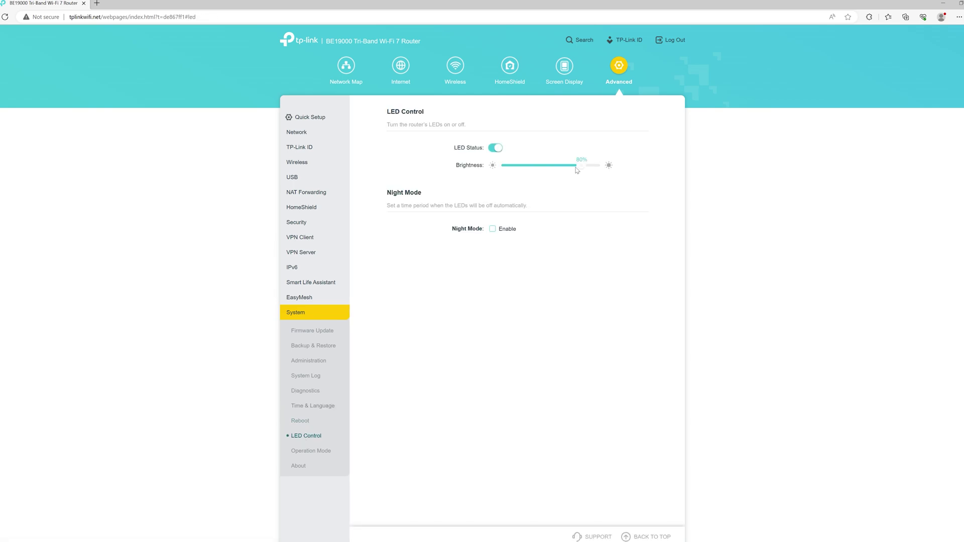
pyautogui.click(311, 451)
pyautogui.click(298, 466)
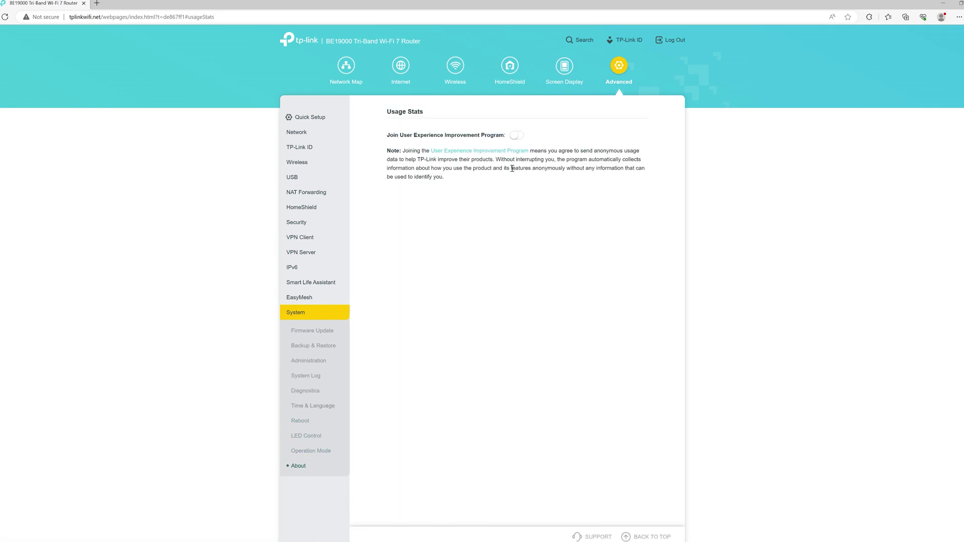
pyautogui.click(296, 132)
pyautogui.click(346, 65)
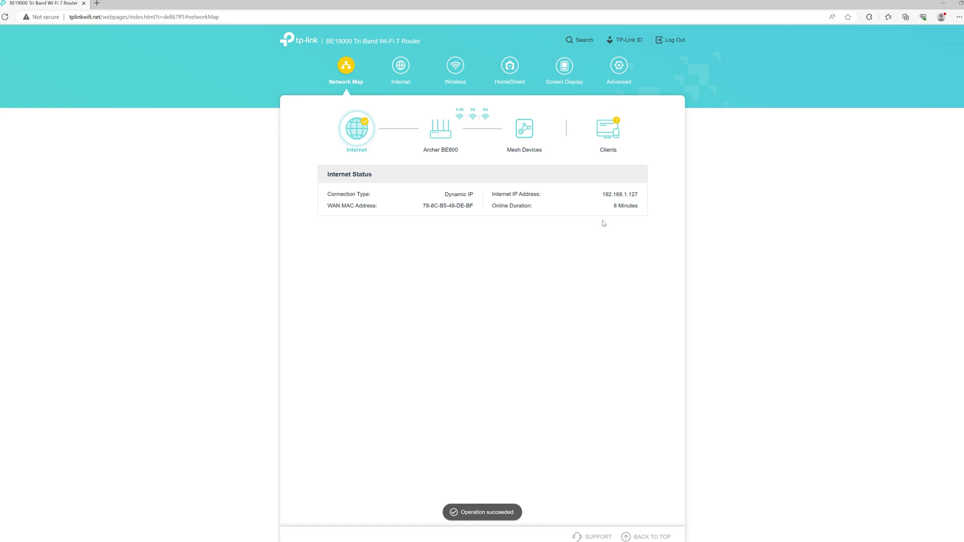